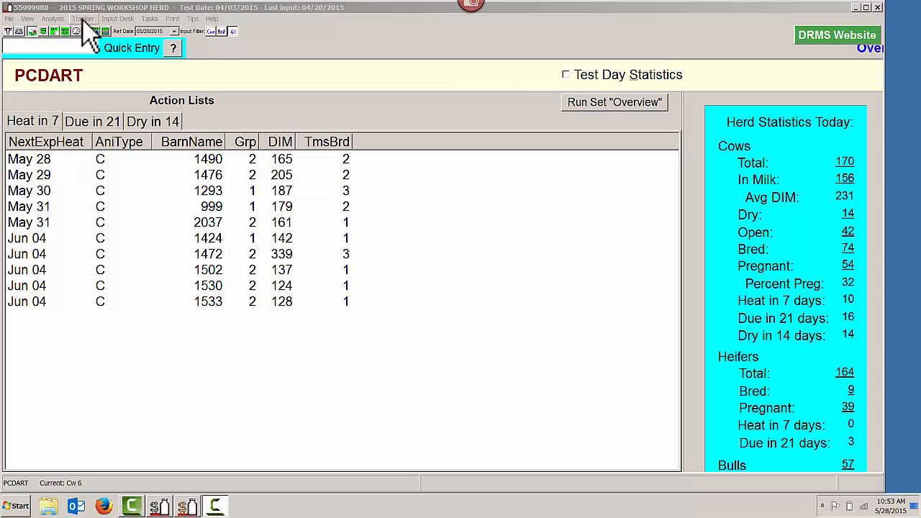
Set up an Activity Tracker report by days in milk with FRESH, SOLD, DIED, NON-DAIRY CULLS, DAIRY CULLS and ALL CULLS.
left_click(82, 20)
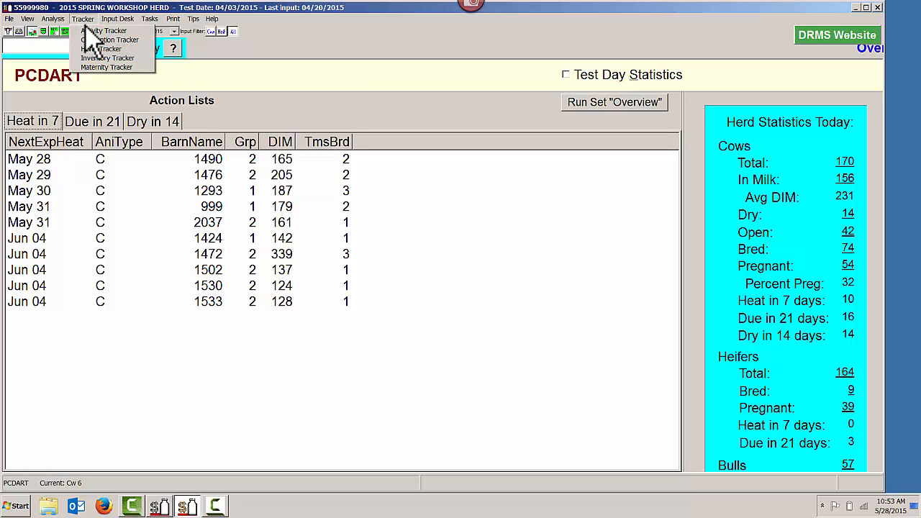
left_click(101, 31)
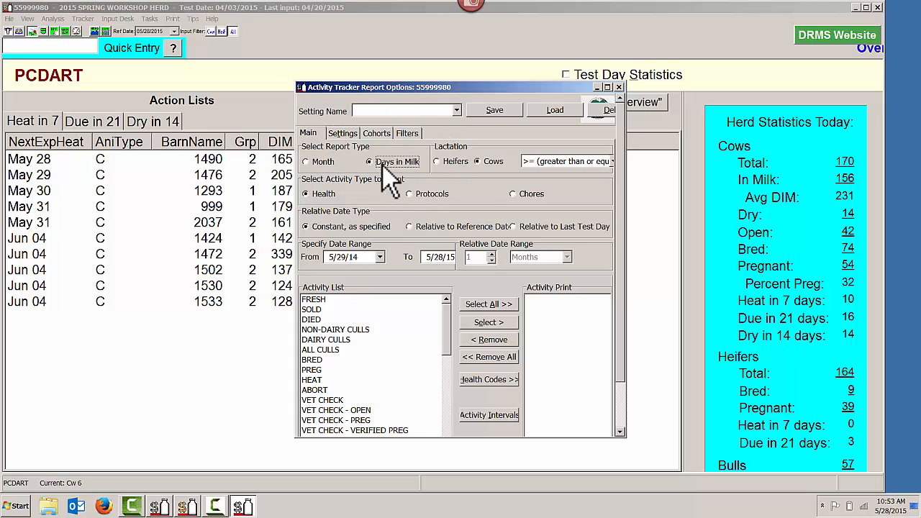
double_click(323, 300)
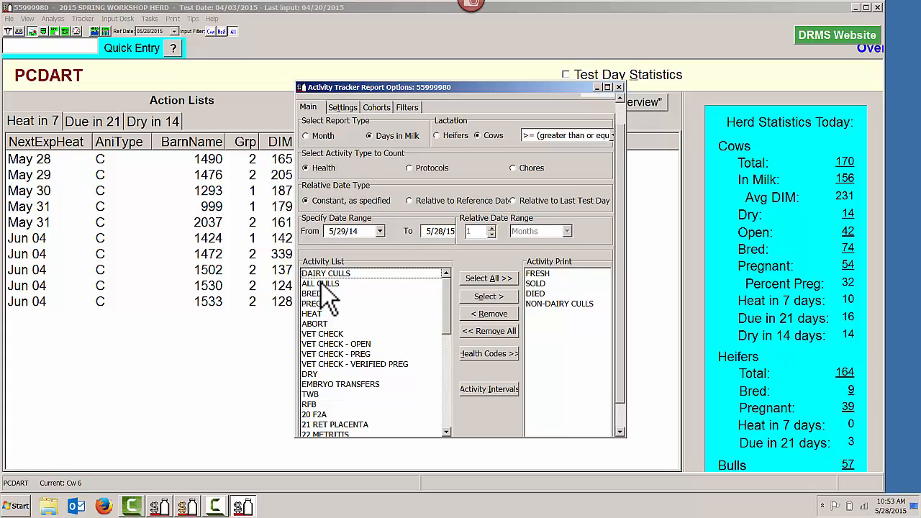
double_click(325, 278)
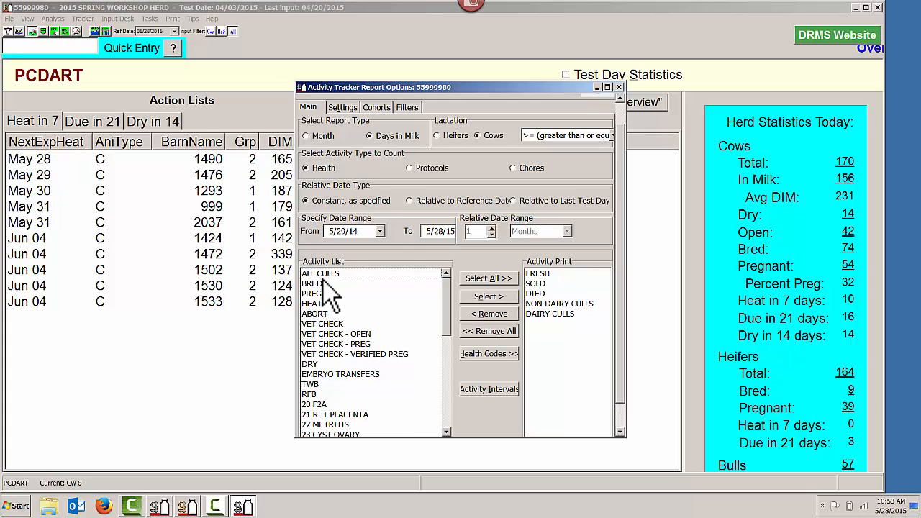
double_click(327, 276)
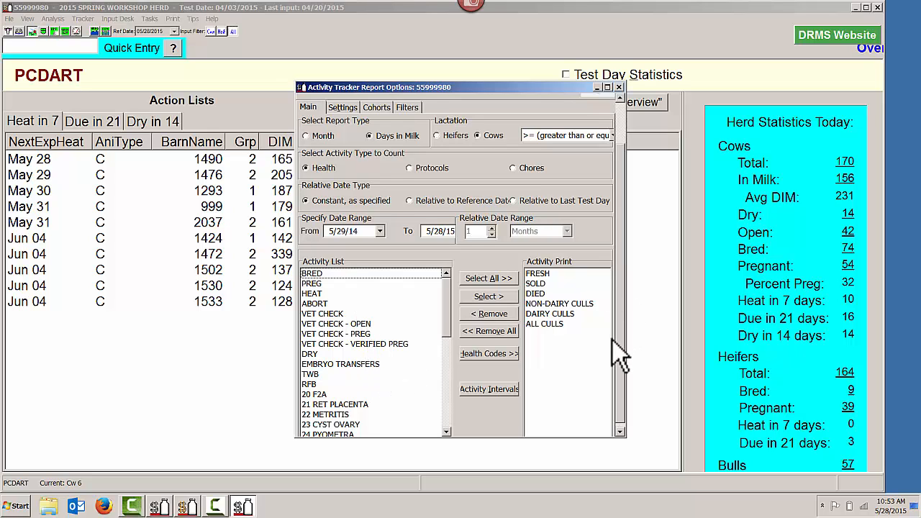
Preview the activity frequency table, view it as percentages of the number of calvings, and close it.
scroll(617, 364, "down", 1)
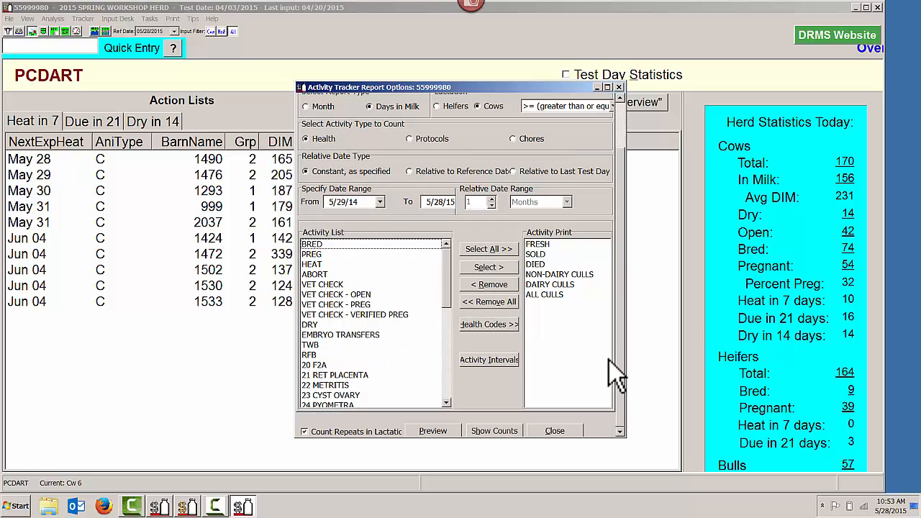
left_click(435, 430)
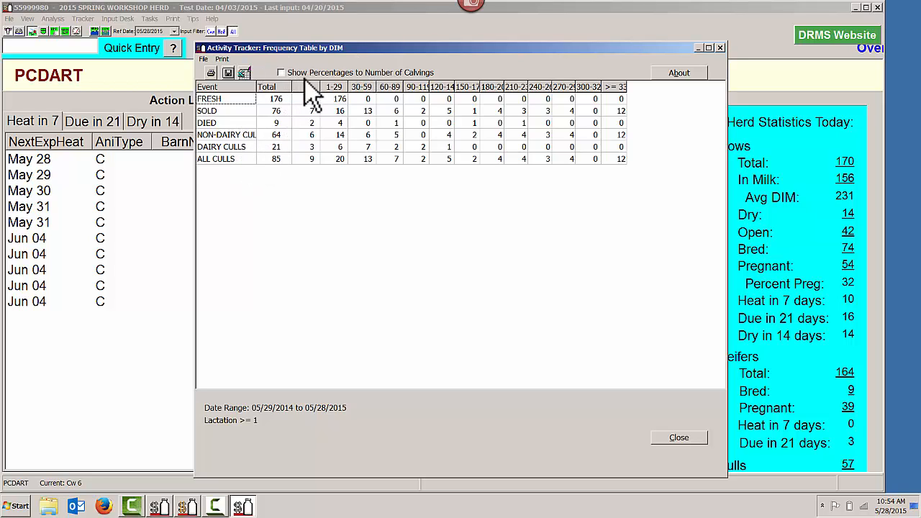
left_click(280, 72)
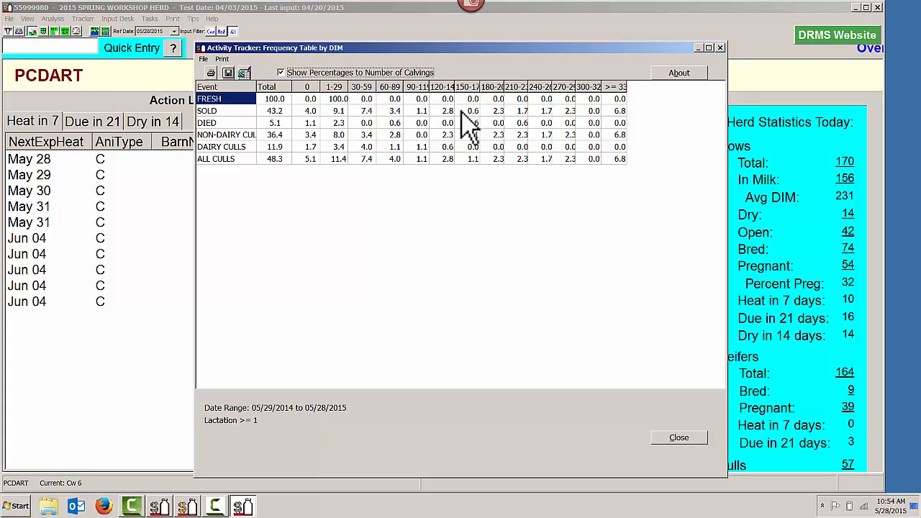
left_click(720, 48)
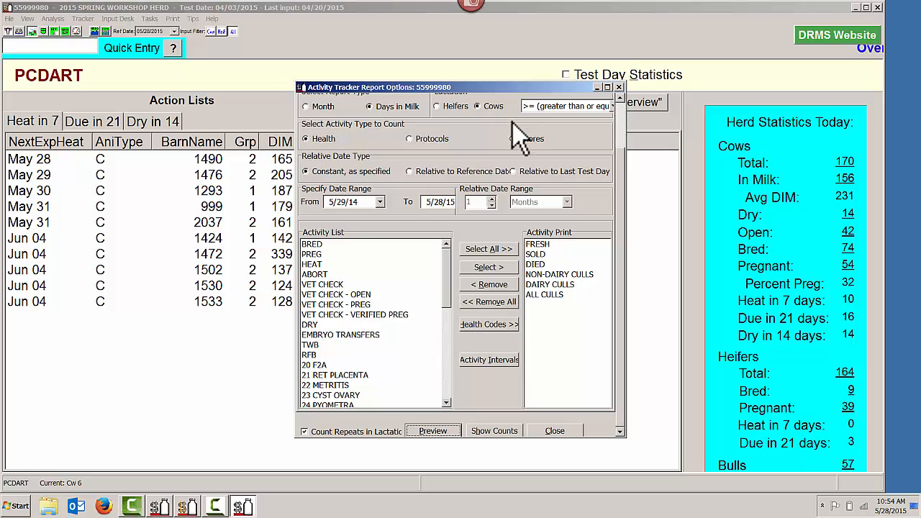
Save the Activity Tracker report settings as "sold and died", reload that setting and close the report options.
left_click_drag(621, 165, 623, 122)
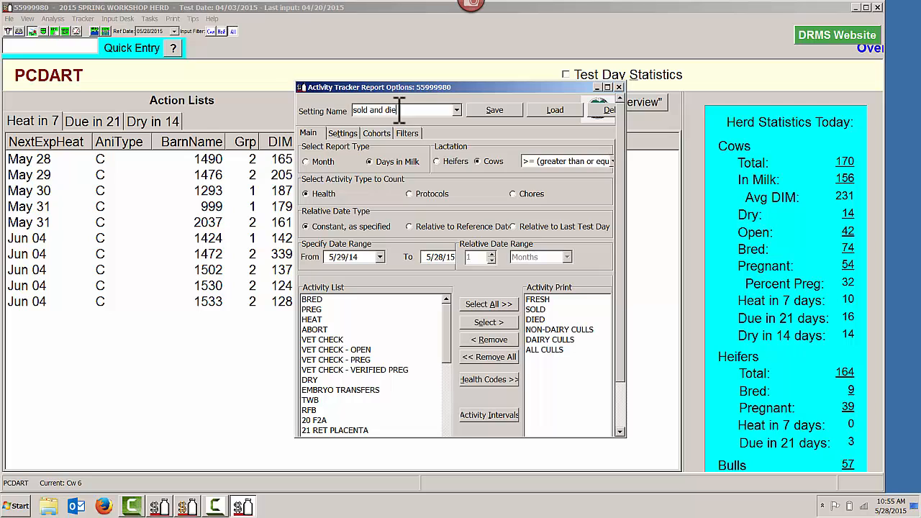
left_click(486, 112)
left_click(458, 110)
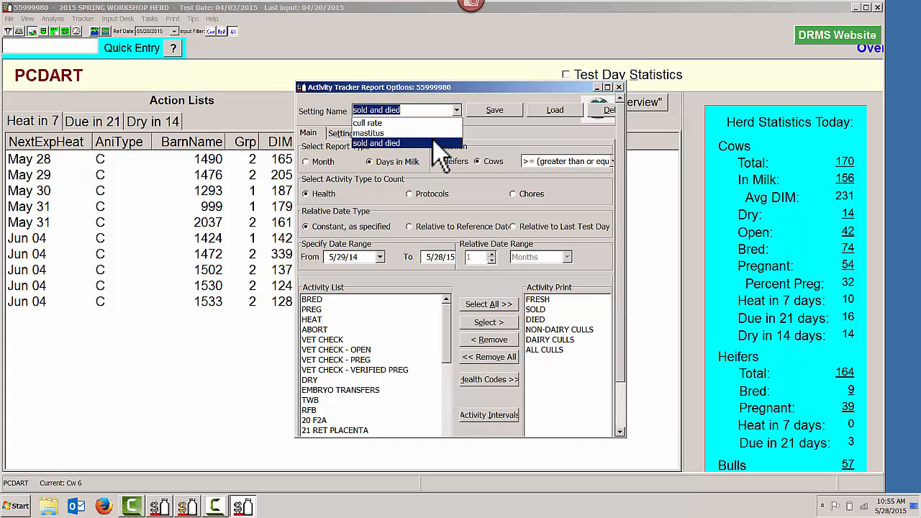
left_click(564, 114)
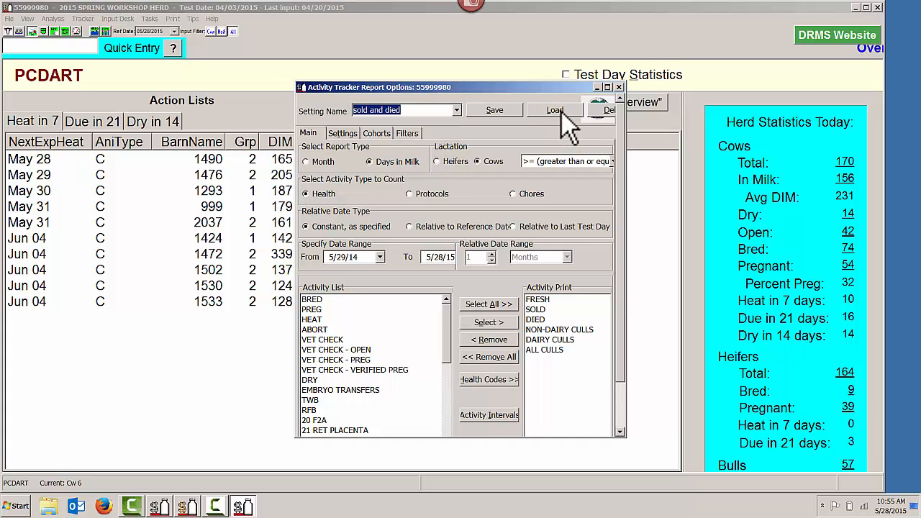
left_click(619, 87)
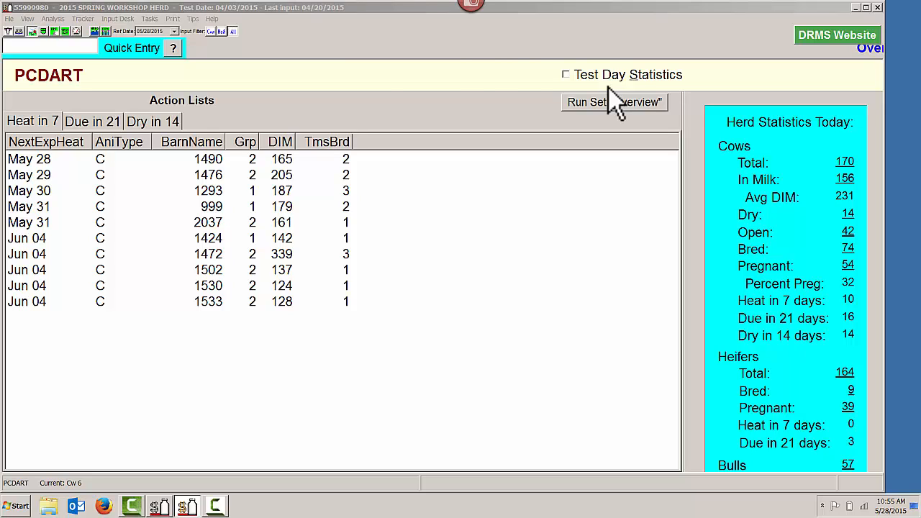
Create a new user-defined herd summary graph titled "aveage 1-40 days im milk".
left_click(97, 32)
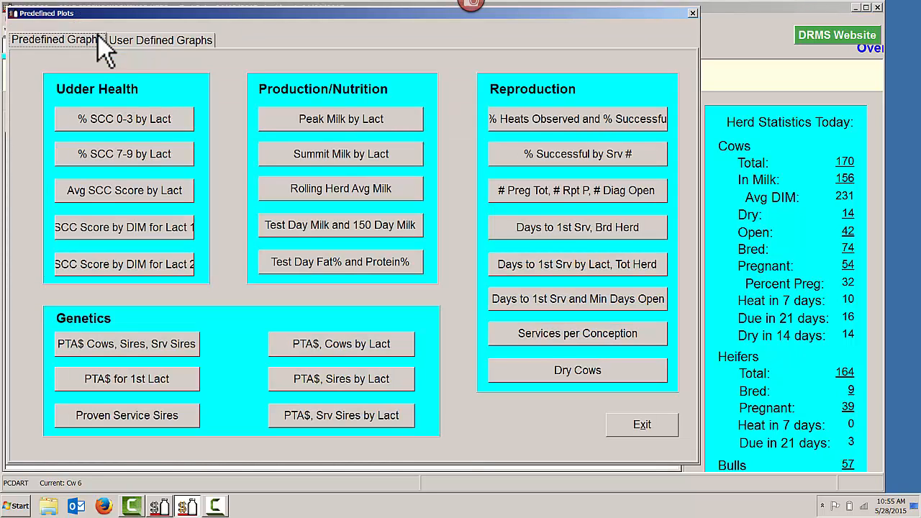
left_click(146, 43)
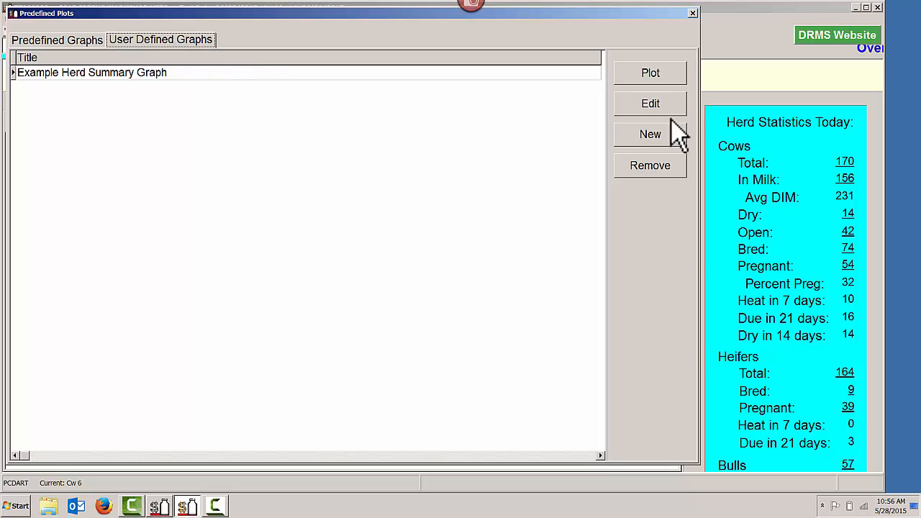
left_click(646, 136)
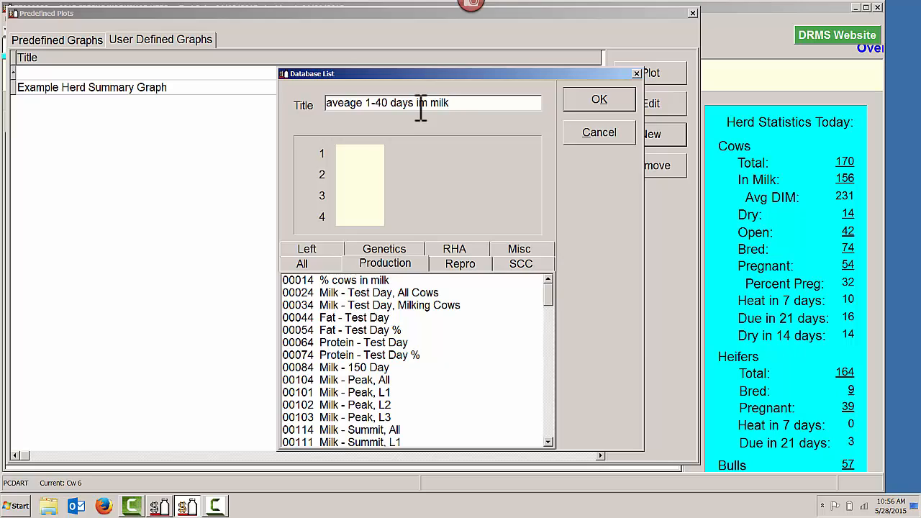
Assign item codes 151, 152, 153 and 154 to the four lines of the new graph.
left_click(364, 157)
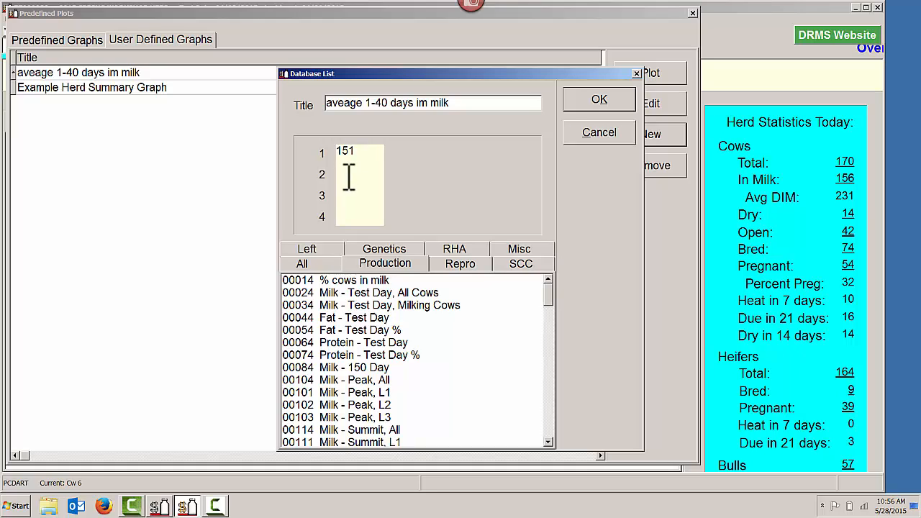
left_click(350, 175)
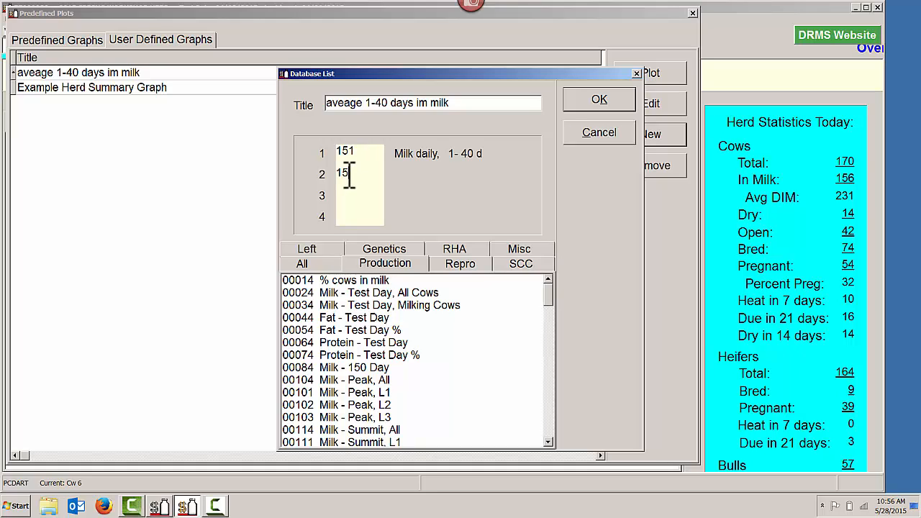
left_click(349, 191)
type("153")
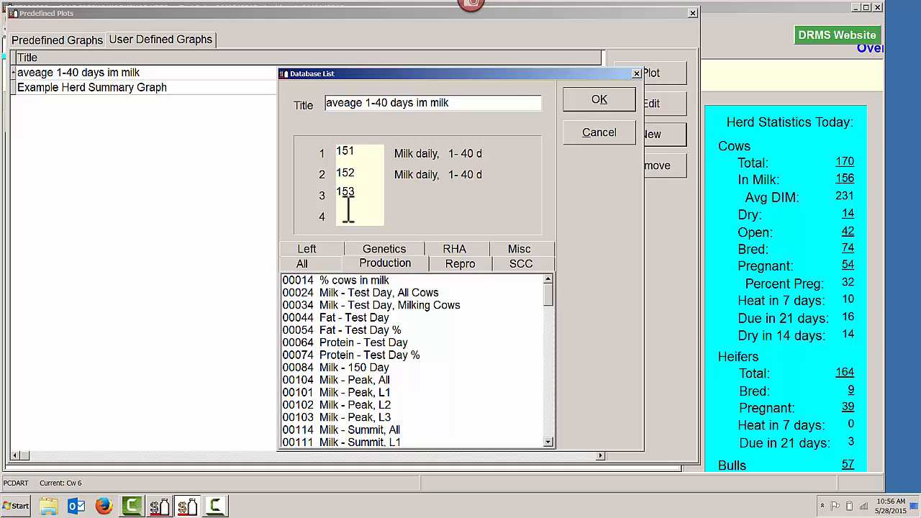
left_click(348, 210)
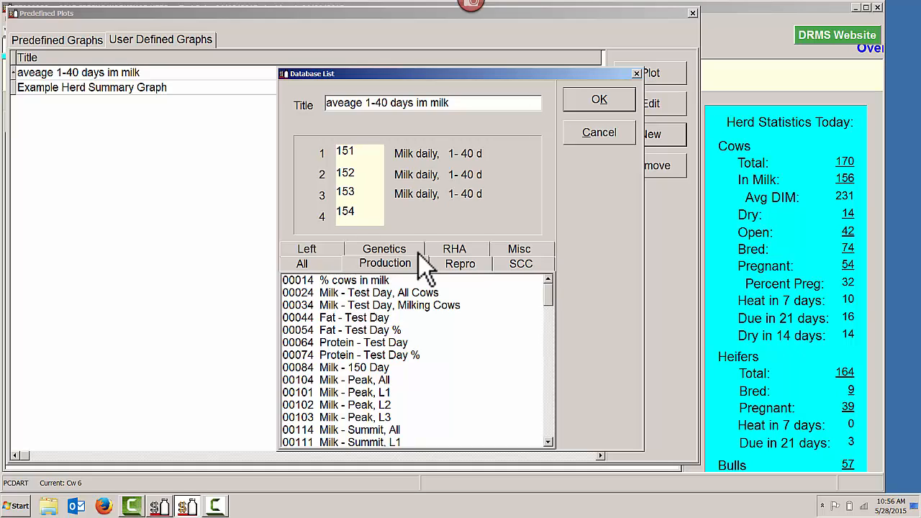
Check codes 151 to 154 against the full item list and accept the new graph definition.
left_click(326, 264)
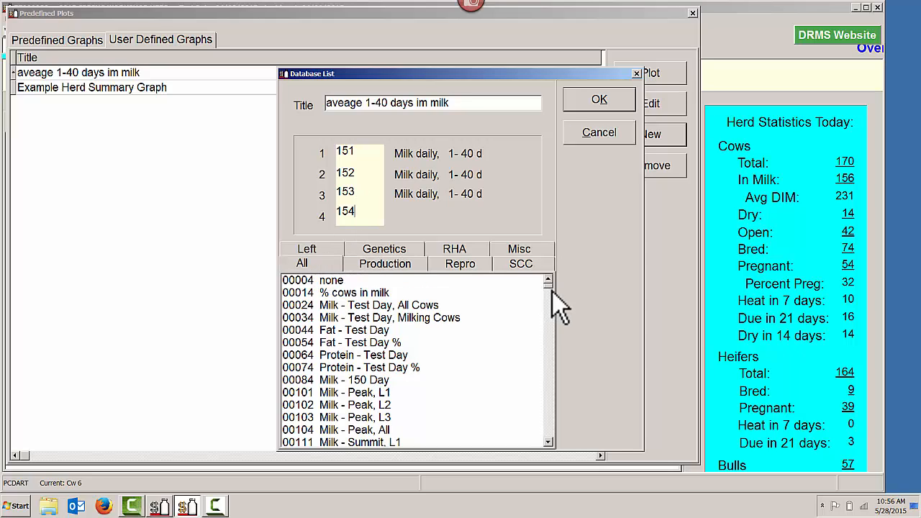
scroll(551, 295, "down", 9)
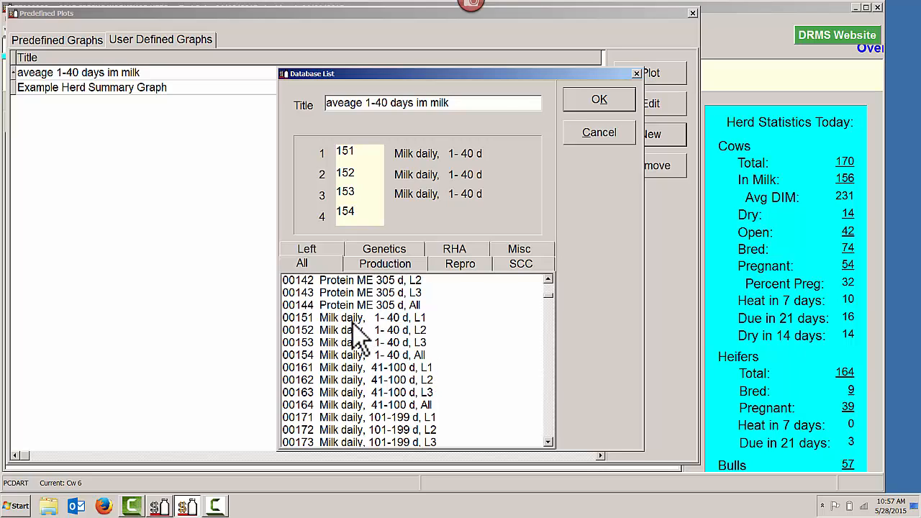
left_click(595, 104)
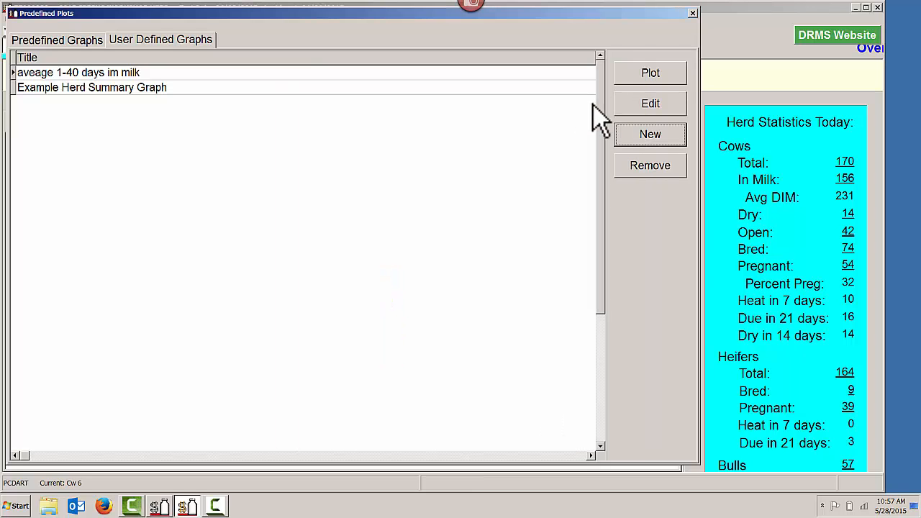
Plot the "aveage 1-40 days im milk" graph to examine the lactation trends, and close the graph windows.
left_click(636, 78)
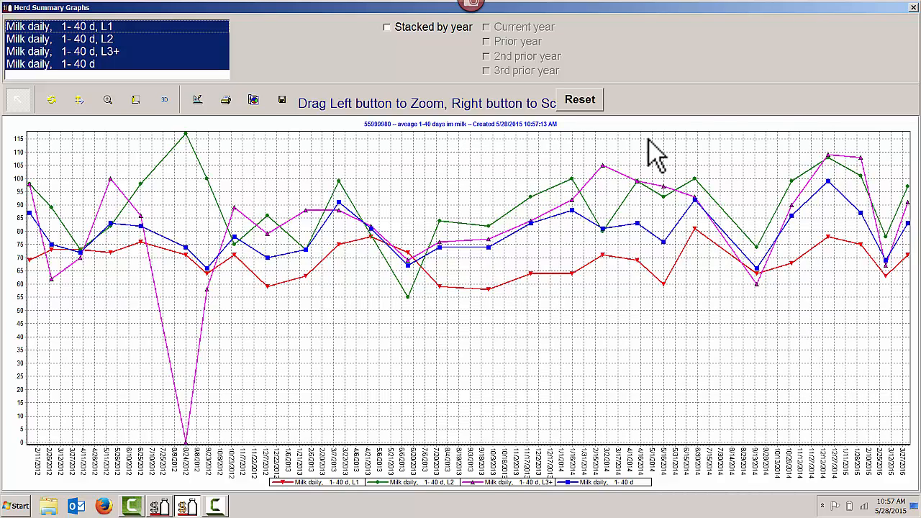
left_click(912, 8)
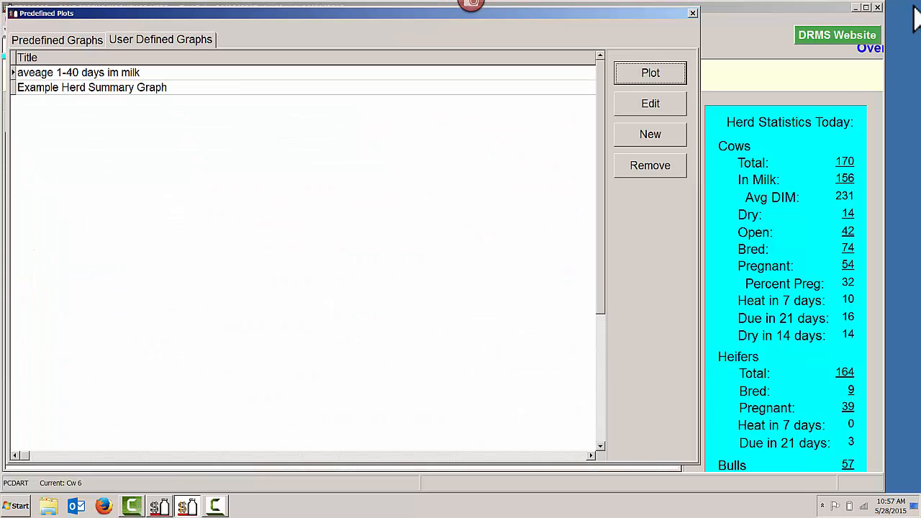
left_click(693, 13)
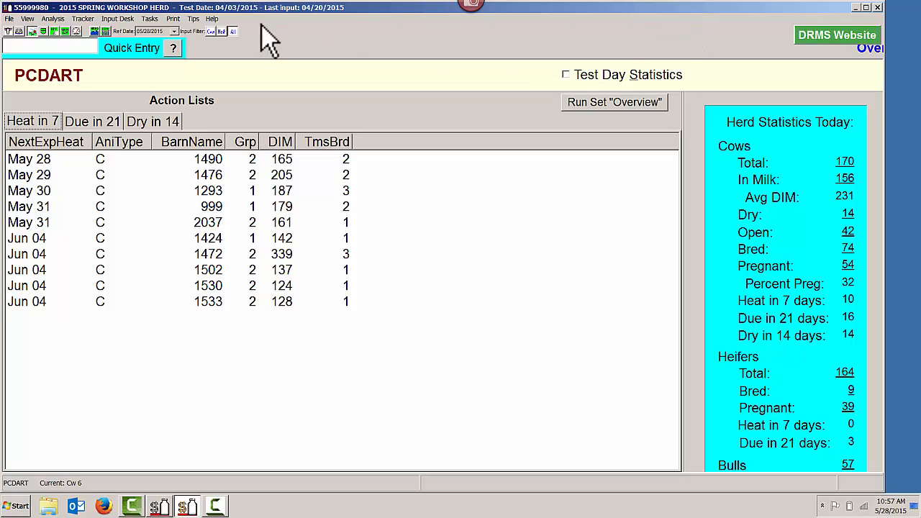
Select report 803 Herd Summary - Stage of Lactation and Production from the standard reports.
left_click(55, 31)
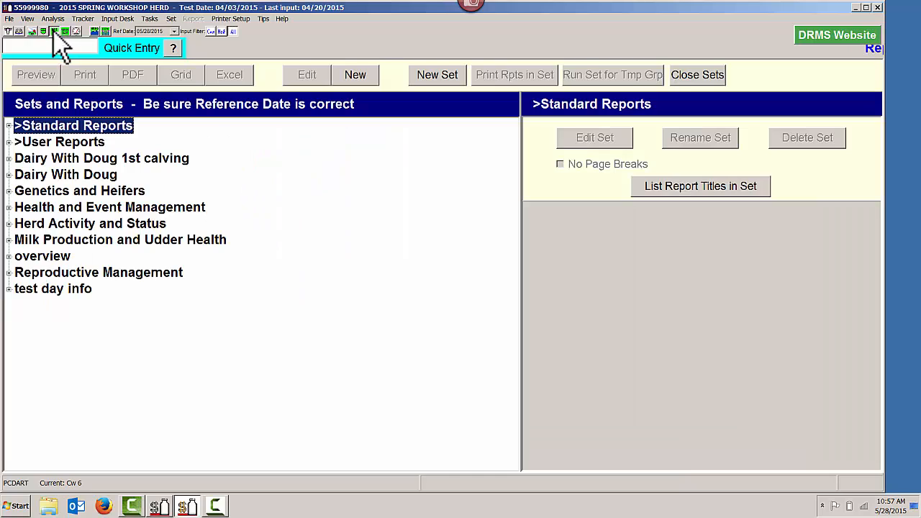
left_click(8, 126)
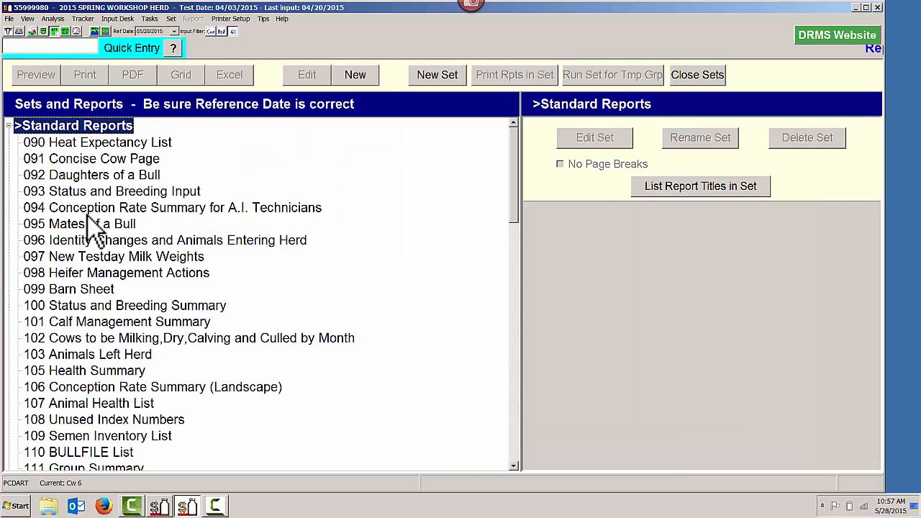
scroll(90, 223, "down", 5)
scroll(90, 223, "down", 7)
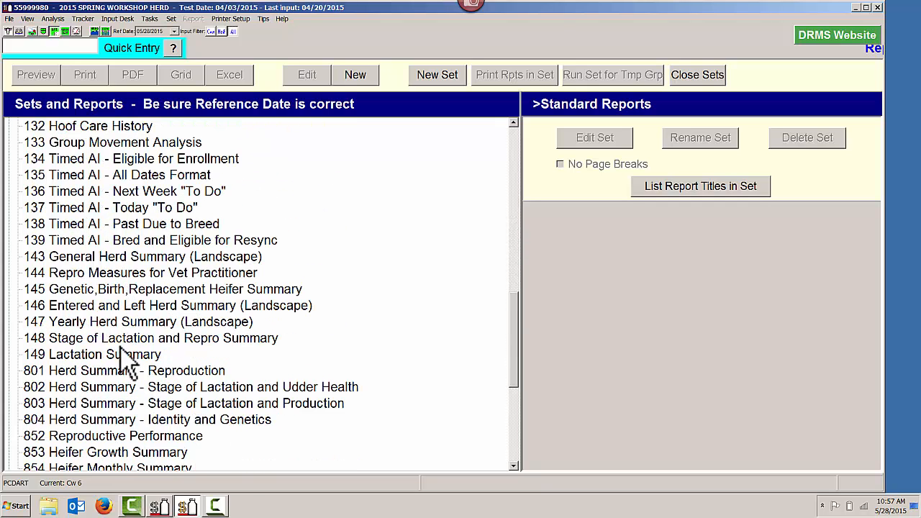
left_click(111, 409)
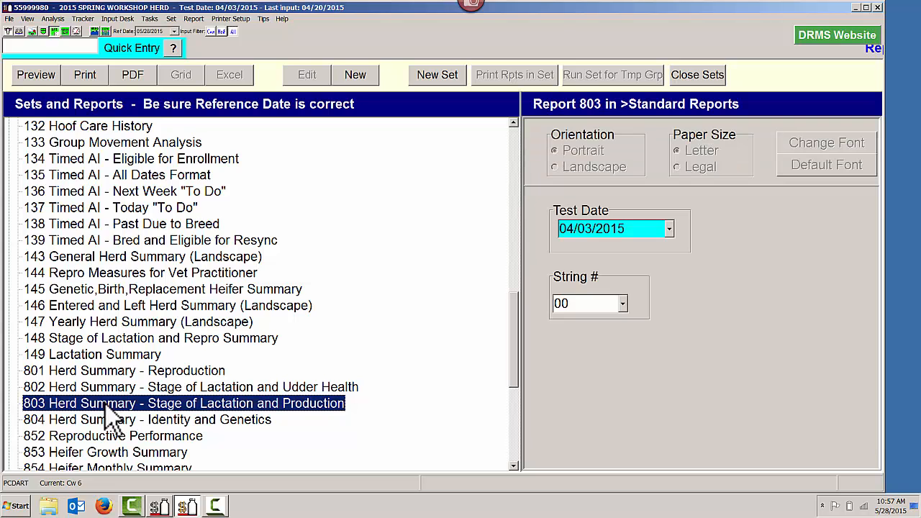
Preview report 803, examine its stage of lactation profile and production summary, and close the preview.
double_click(111, 414)
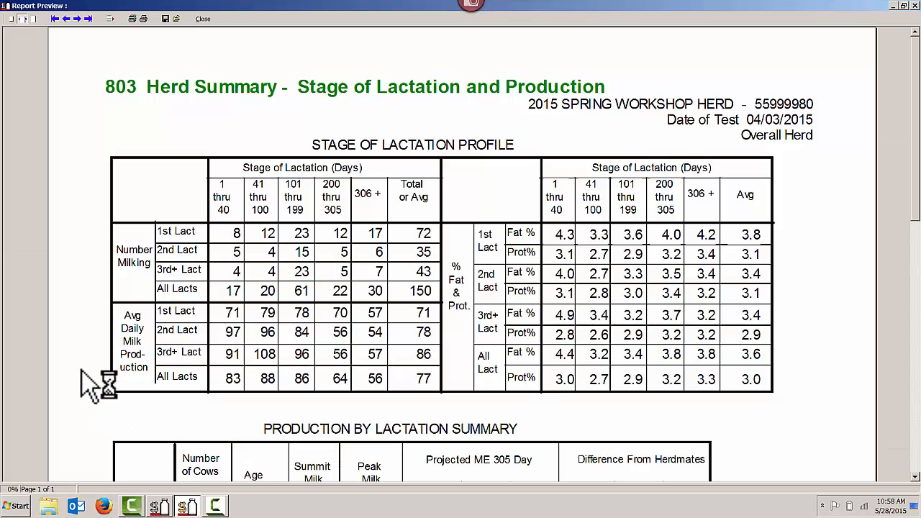
scroll(80, 369, "down", 1)
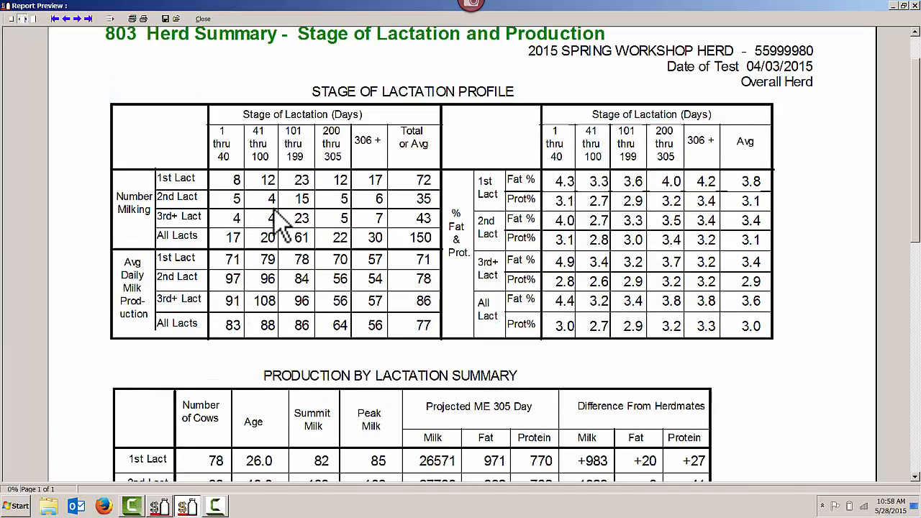
scroll(267, 223, "down", 1)
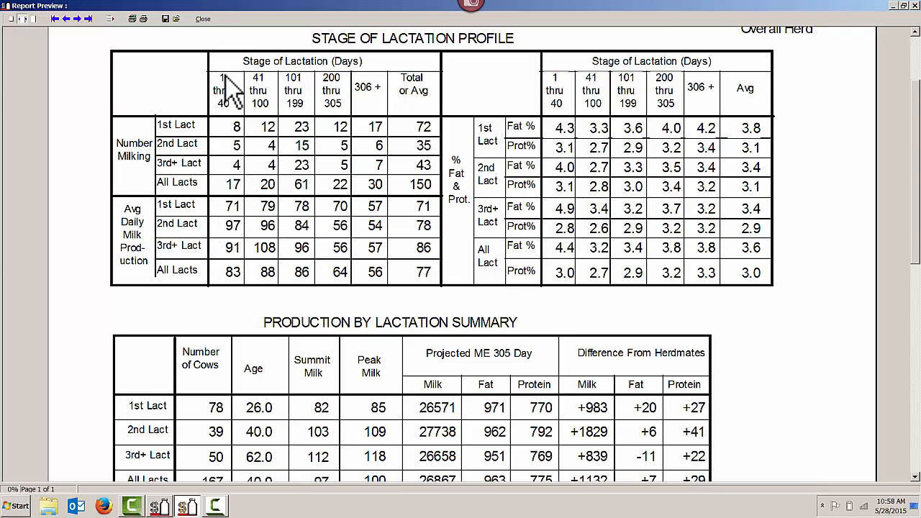
left_click(203, 19)
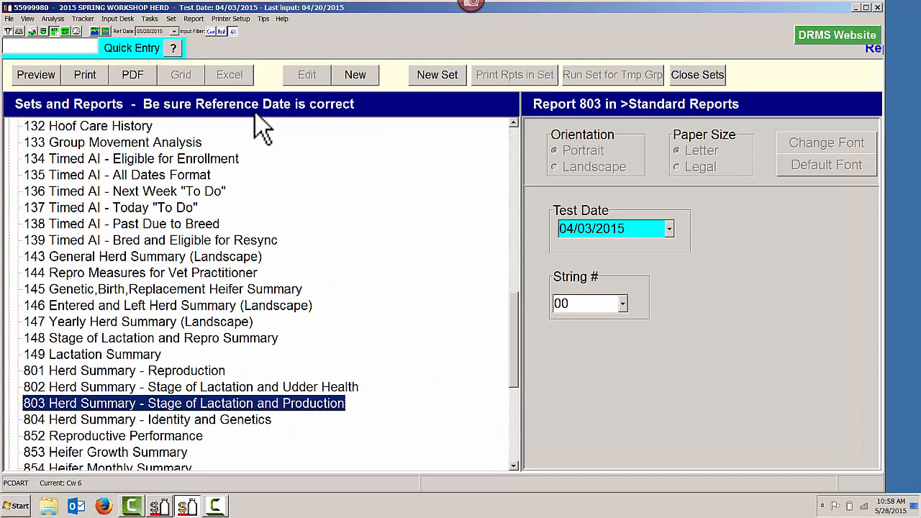
Set report 803's test date to 04/11/2014, preview its stage of lactation profile, and close the preview.
left_click(669, 231)
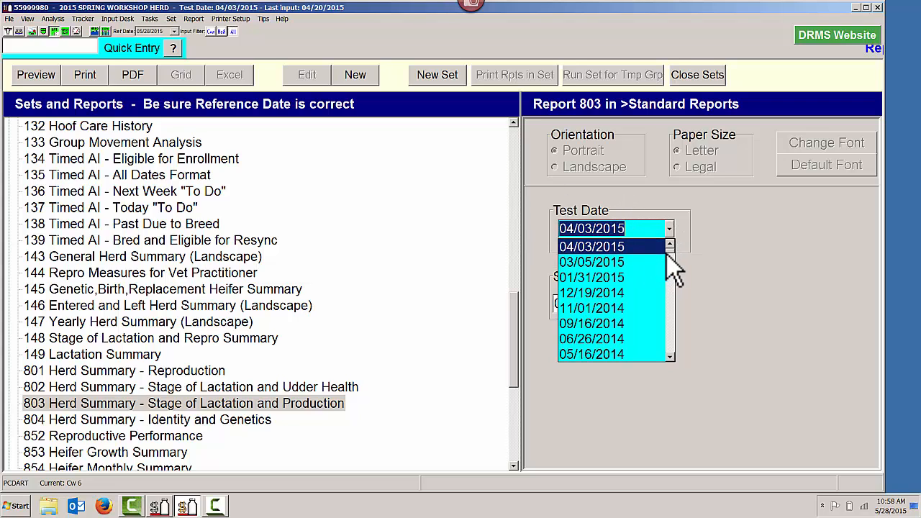
left_click(668, 281)
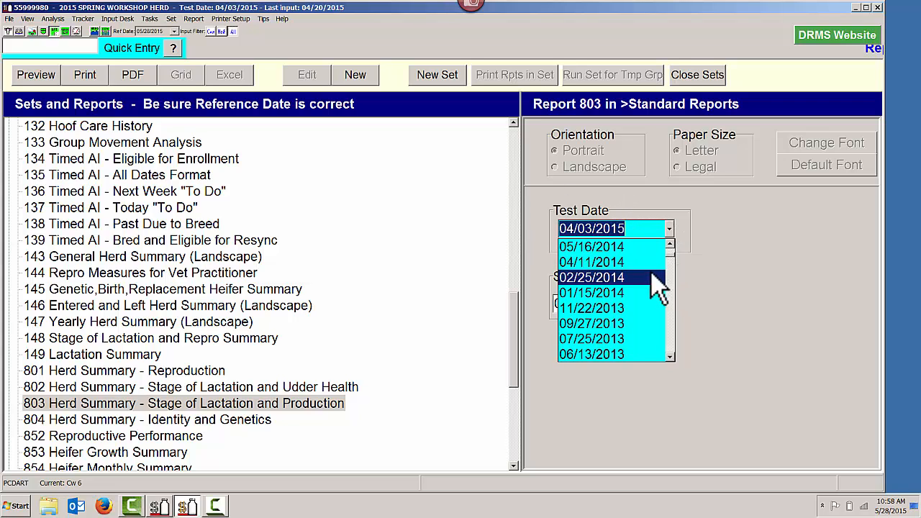
left_click(640, 262)
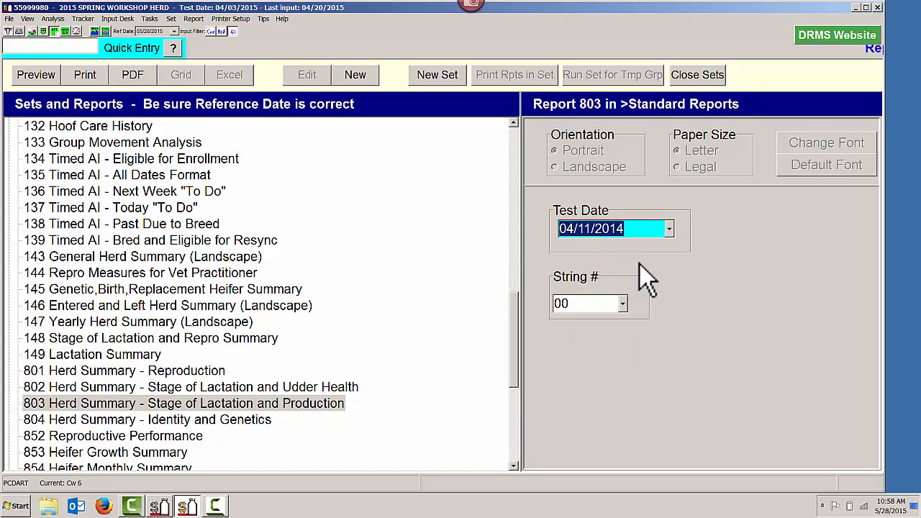
left_click(49, 76)
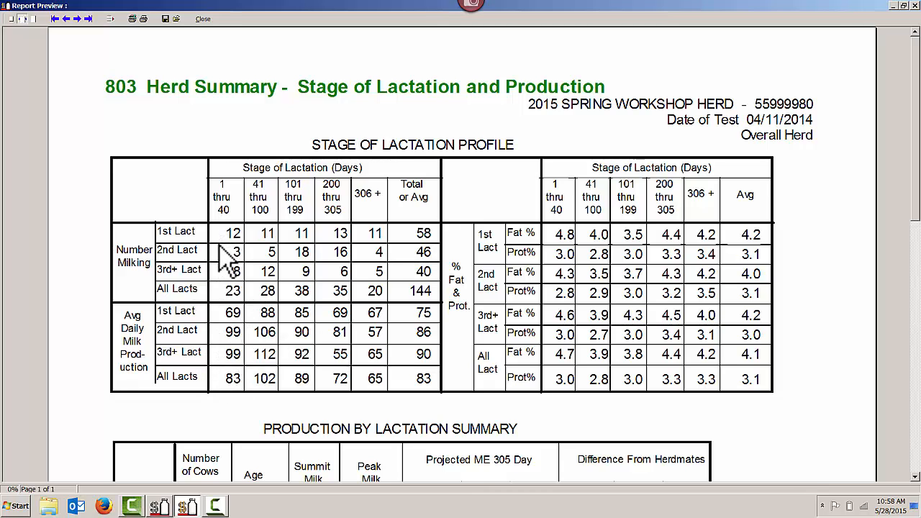
left_click(202, 20)
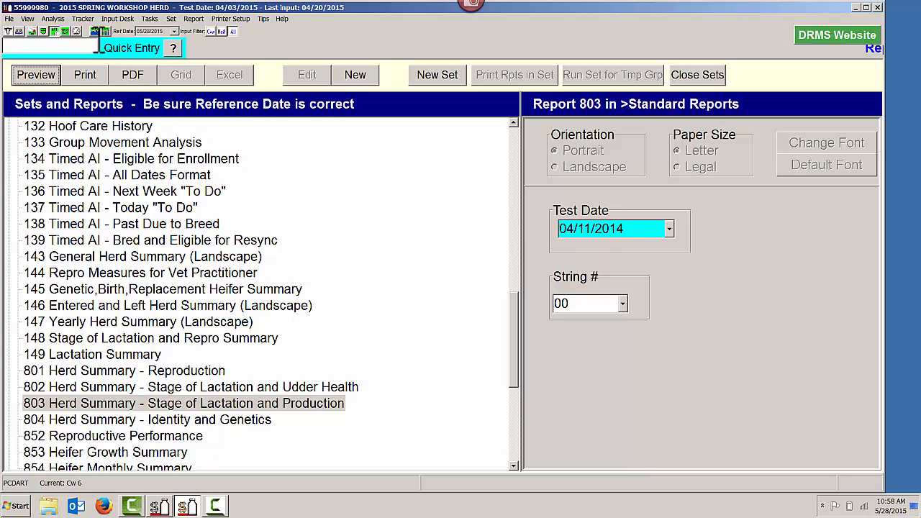
Create a new cow report titled "average daily milk by week" that lists database items 050 Index and 008 Lactation no.
left_click(355, 74)
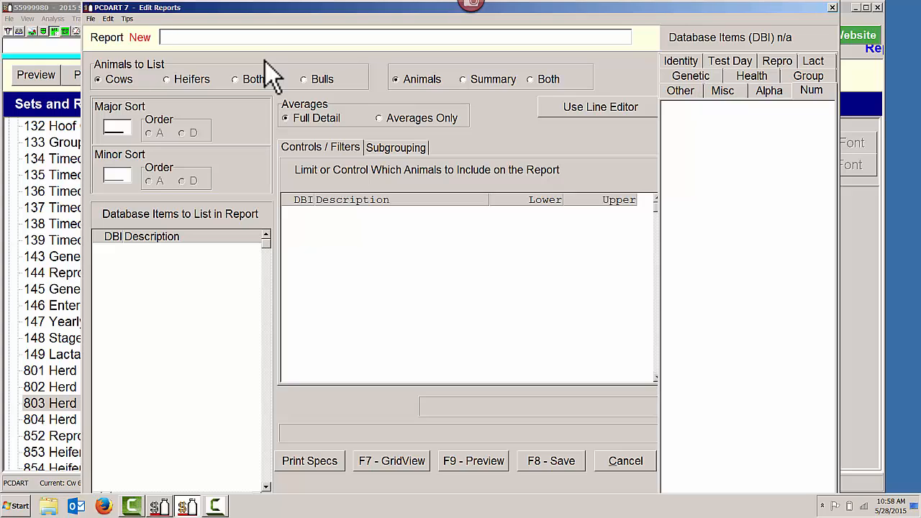
type("average daily milk by")
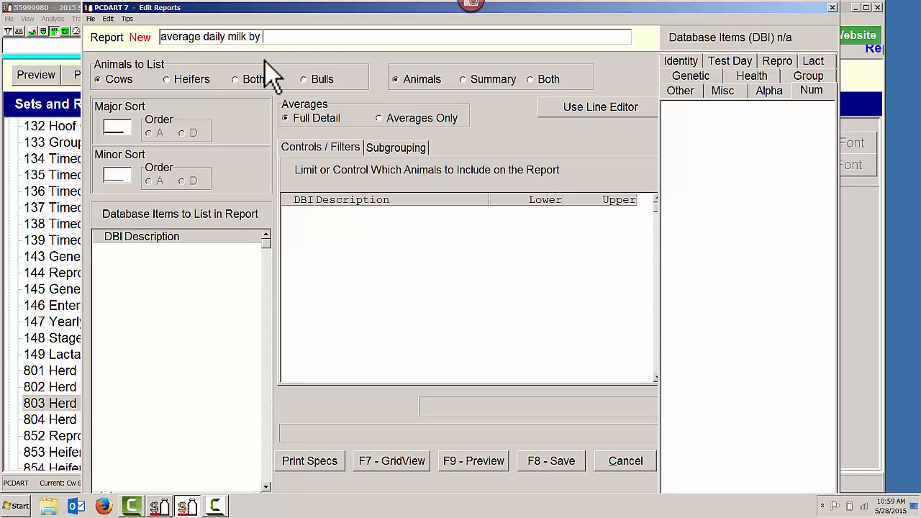
type(" week")
left_click(118, 254)
type("050")
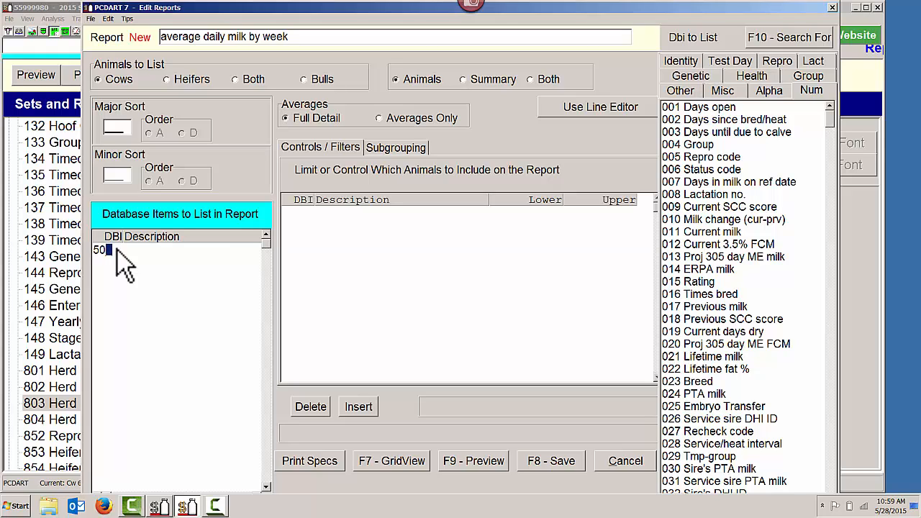
key("Return")
type("008")
key("Return")
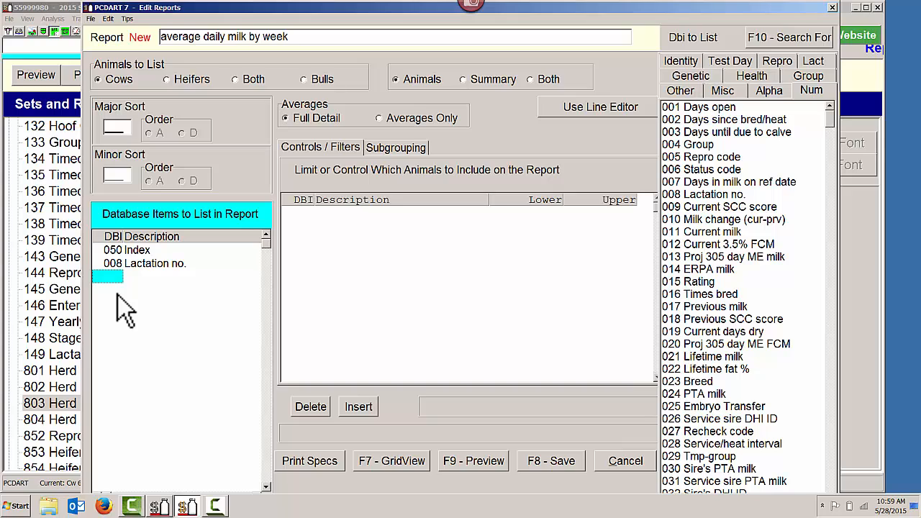
Add the average daily milk items for weeks 1, 4, 8 and 12 to the report list, using codes 641, 644, 648 and 652.
type("641")
key("Return")
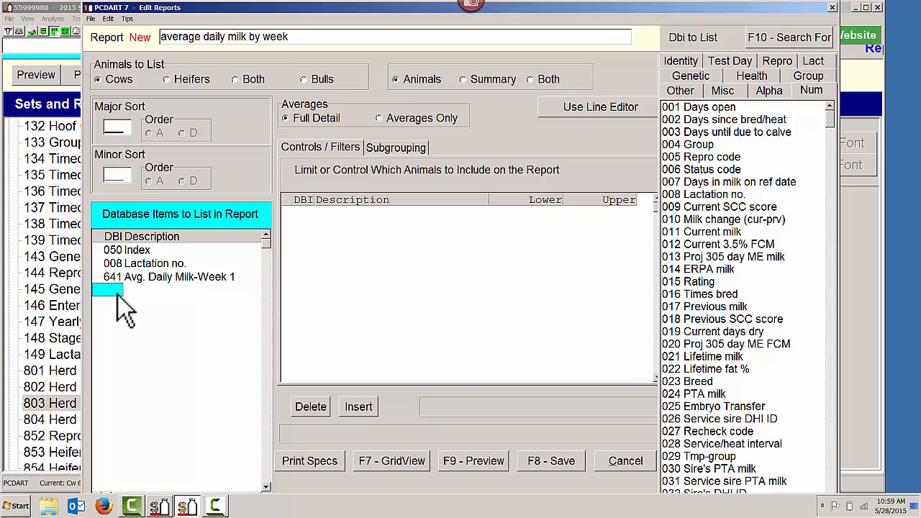
type("644")
key("Return")
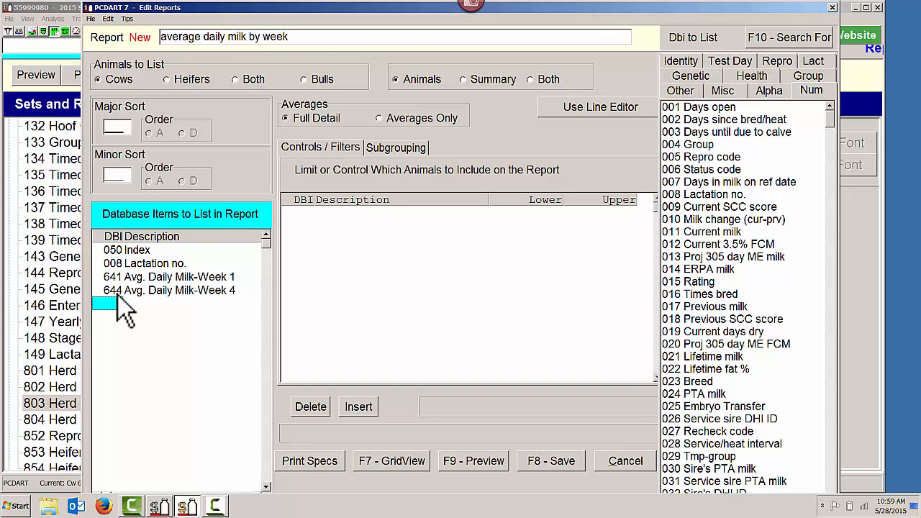
type("648")
key("Return")
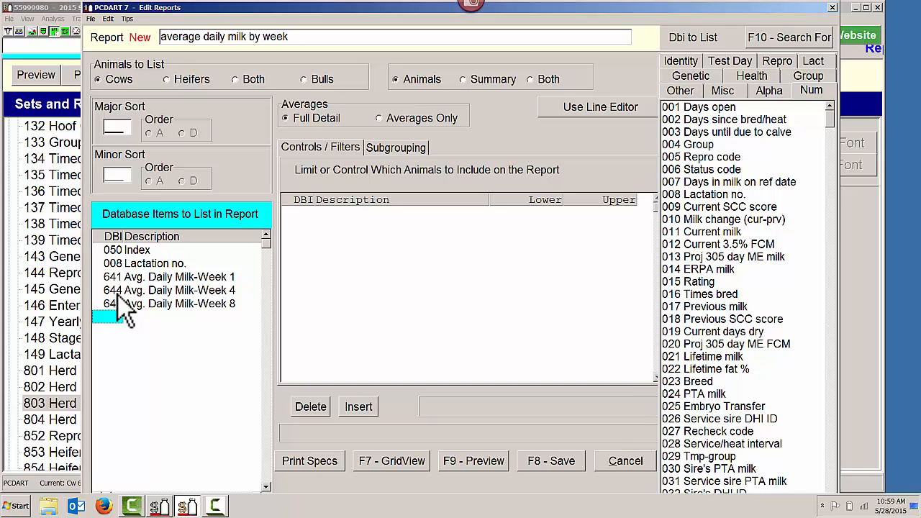
type("852")
key("Return")
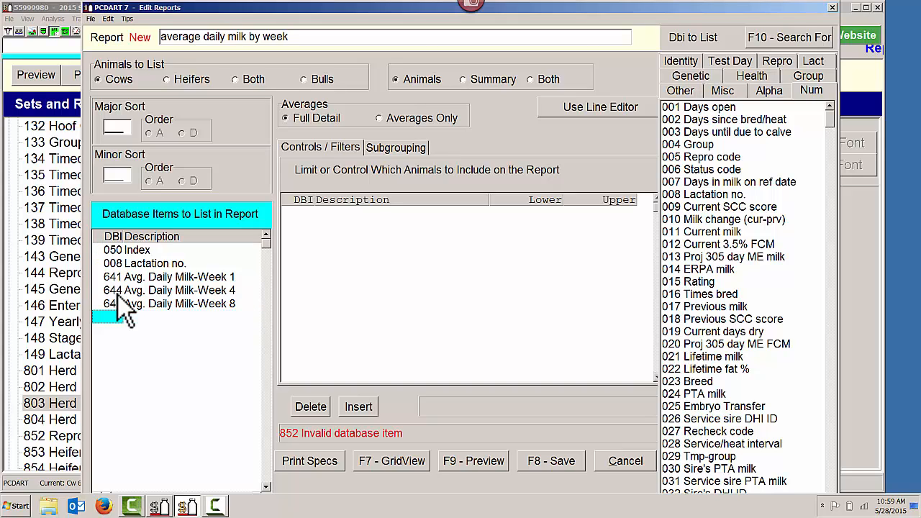
type("652")
key("Return")
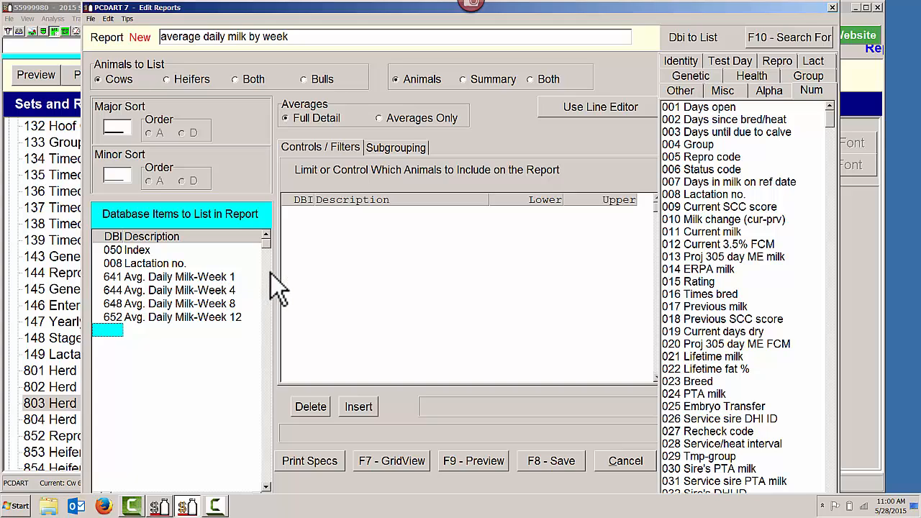
Set the report's major subgroup to item 008 Lactation no. with ranges 1 to 1 and 2 to 2.
left_click(407, 167)
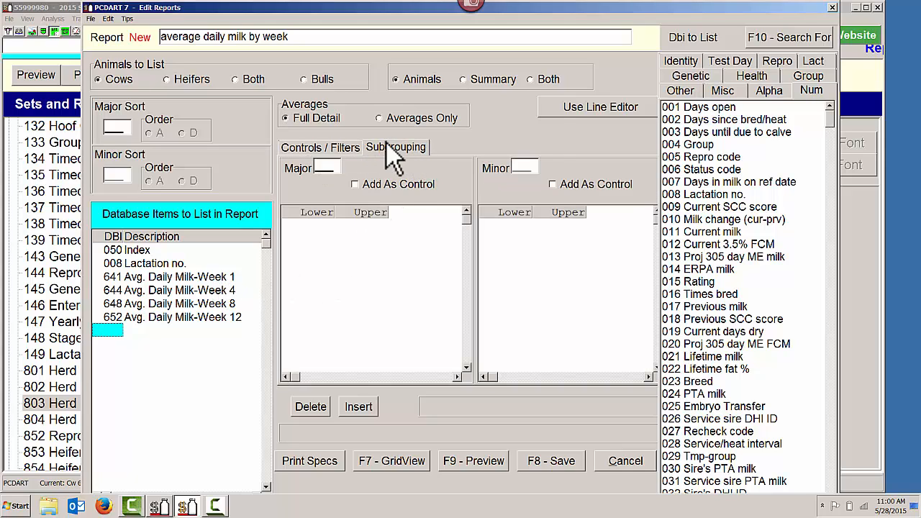
left_click(319, 169)
type("8")
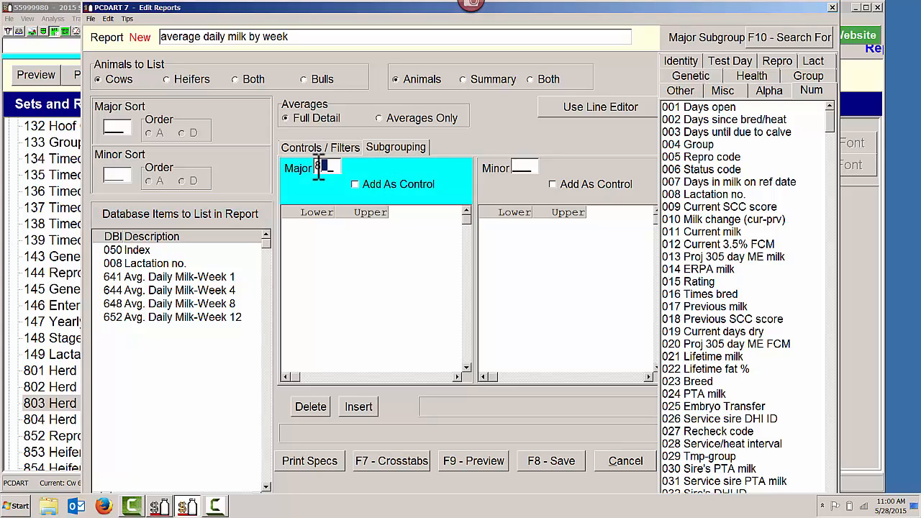
left_click(307, 229)
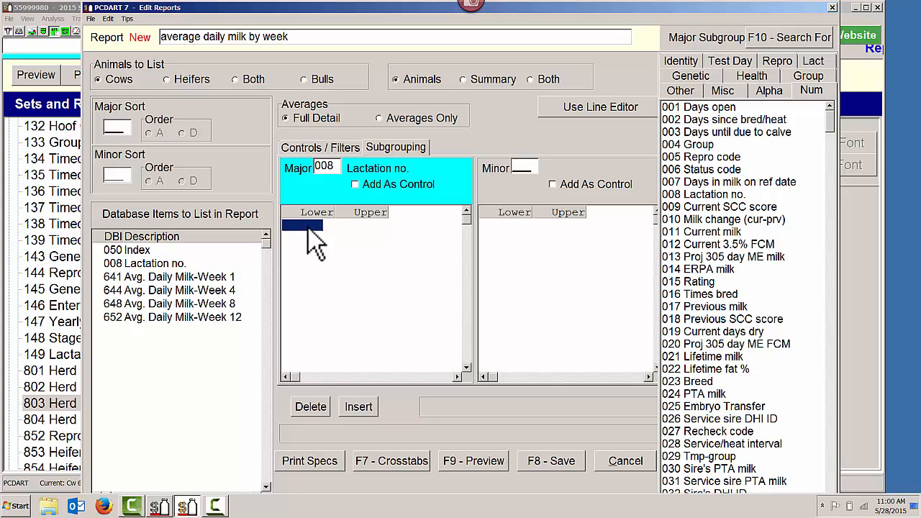
type("1")
key("Tab")
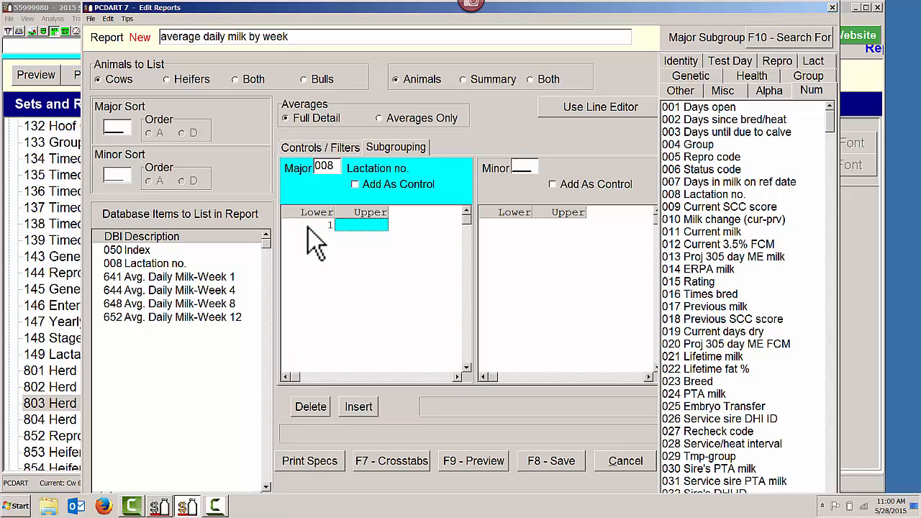
type("1")
key("Tab")
type("2")
key("Tab")
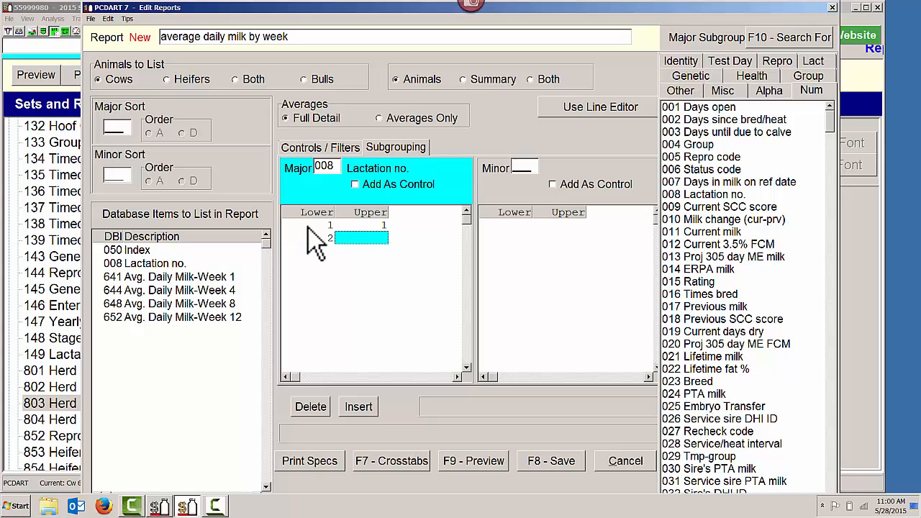
type("2")
key("Tab")
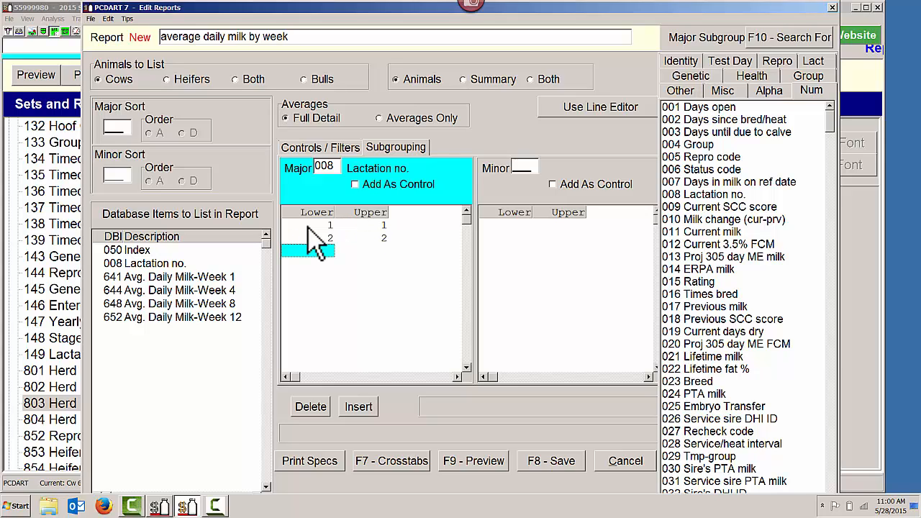
Add lactation number subgroup ranges 3 to 3 and 4 to 20 to the major subgroup.
type("3")
key("Tab")
type("3")
key("Tab")
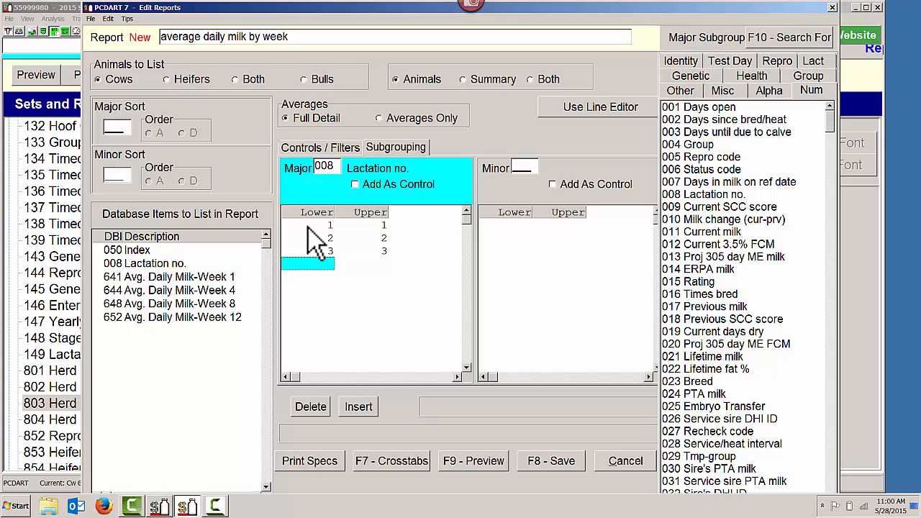
type("4")
key("Tab")
type("20")
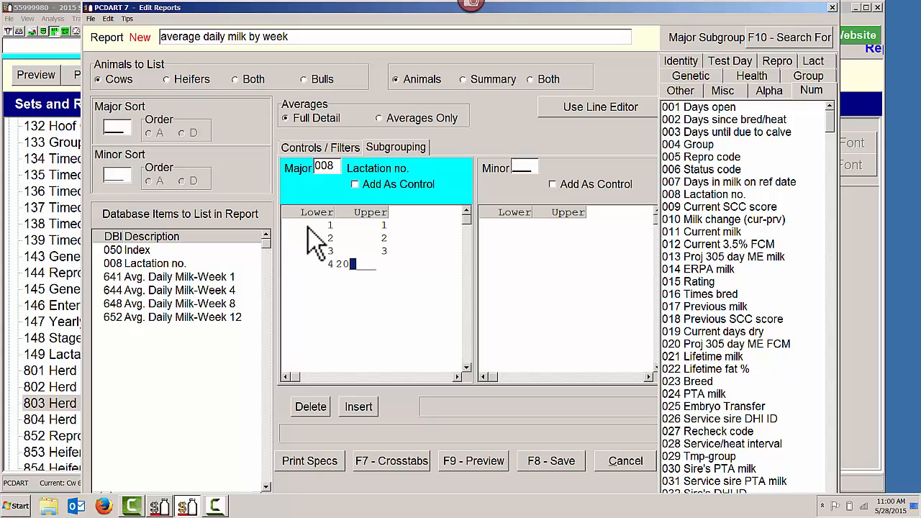
key("Tab")
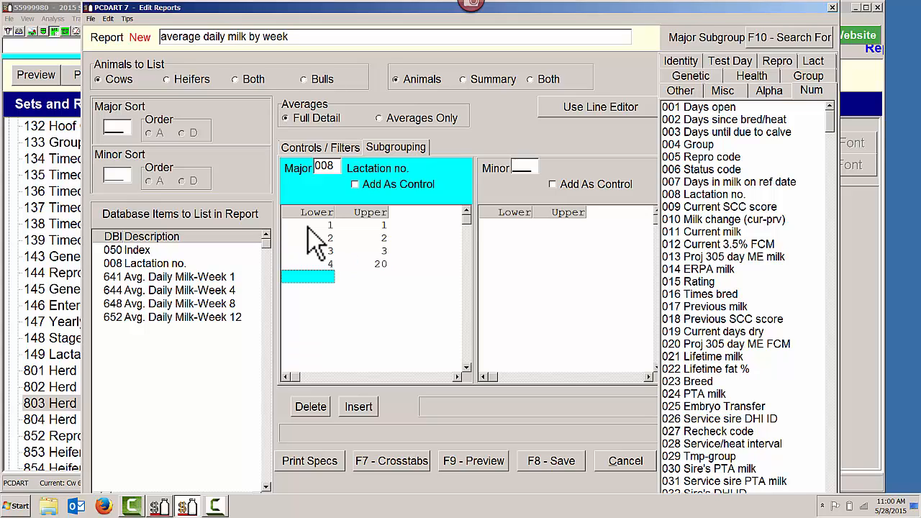
Limit the report to averages only, preview the weekly milk averages by lactation group, and close the preview.
left_click(386, 118)
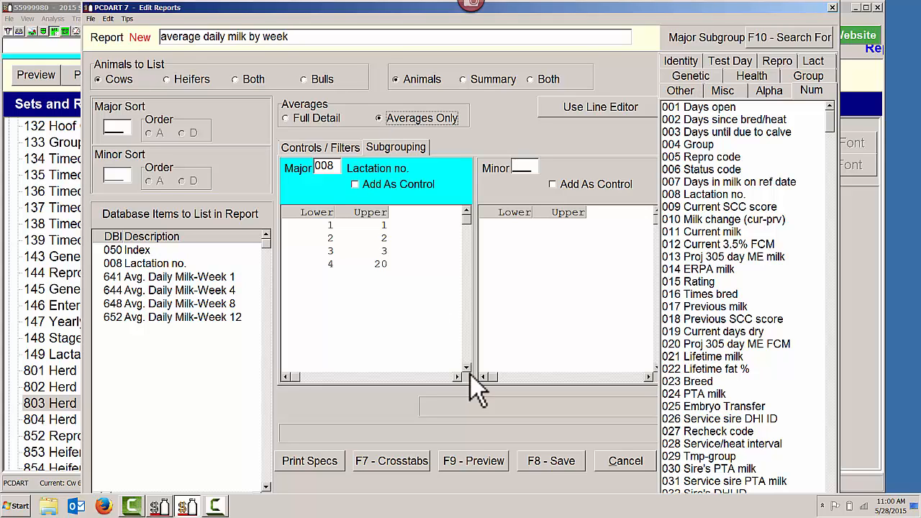
left_click(478, 461)
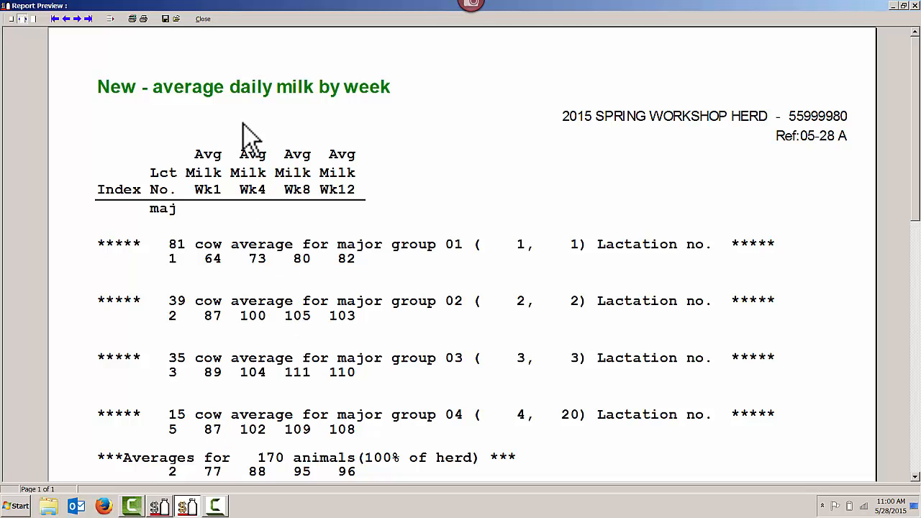
left_click(203, 20)
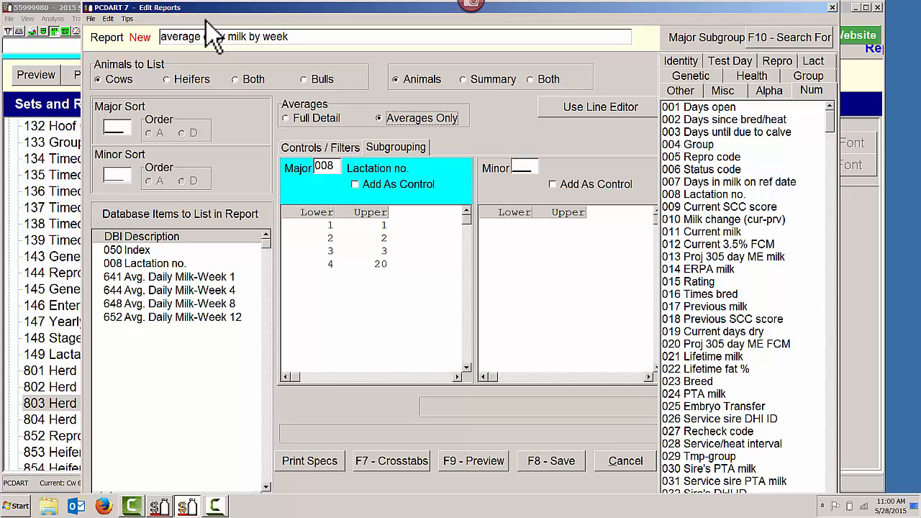
Save the new report as number 65 in the User Reports set.
left_click(549, 462)
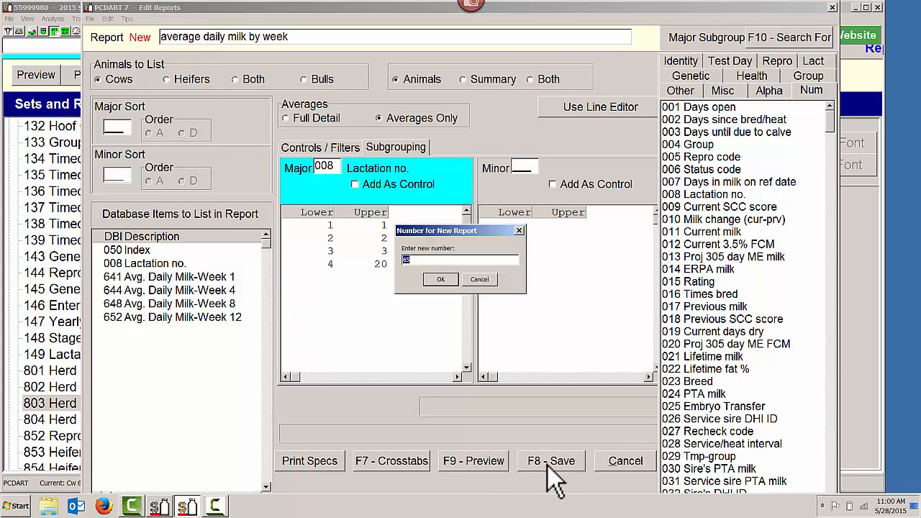
left_click(439, 280)
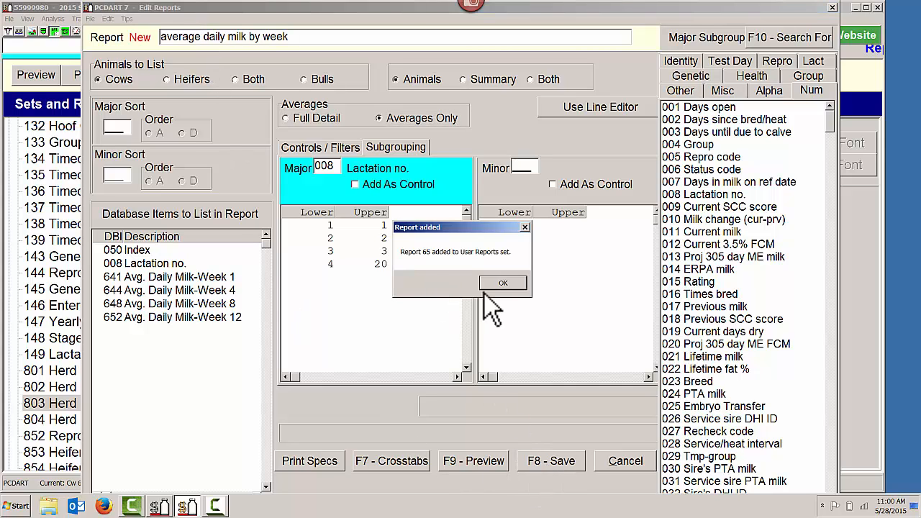
left_click(503, 283)
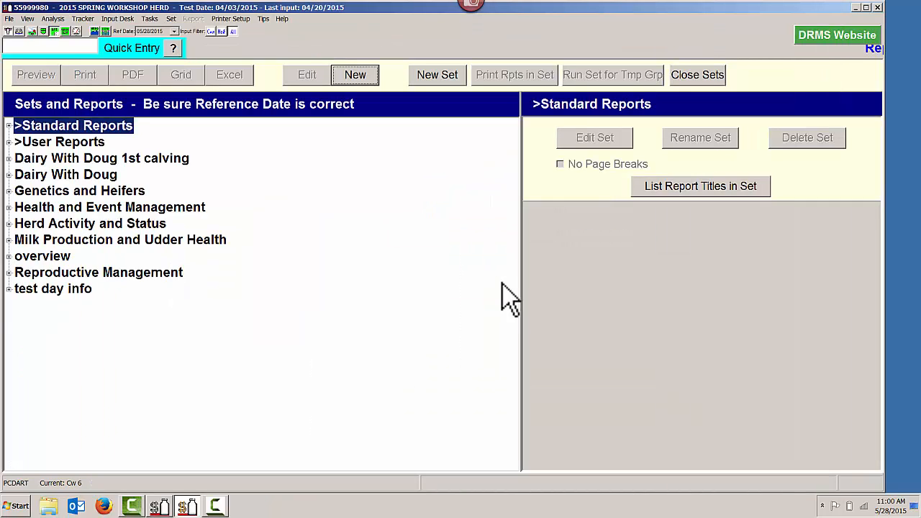